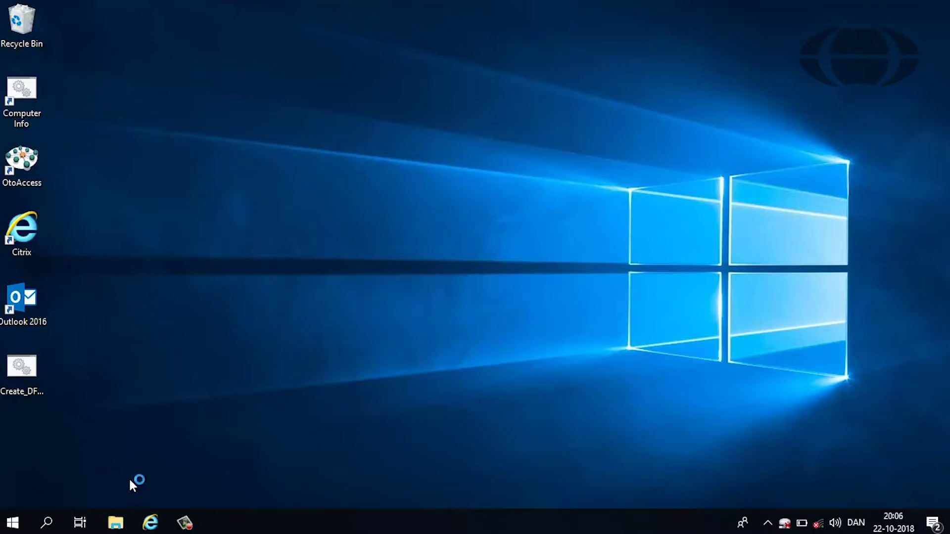
# - Open the 8511413-1 (E:) USB drive in File Explorer from the Start menu
pyautogui.click(12, 522)
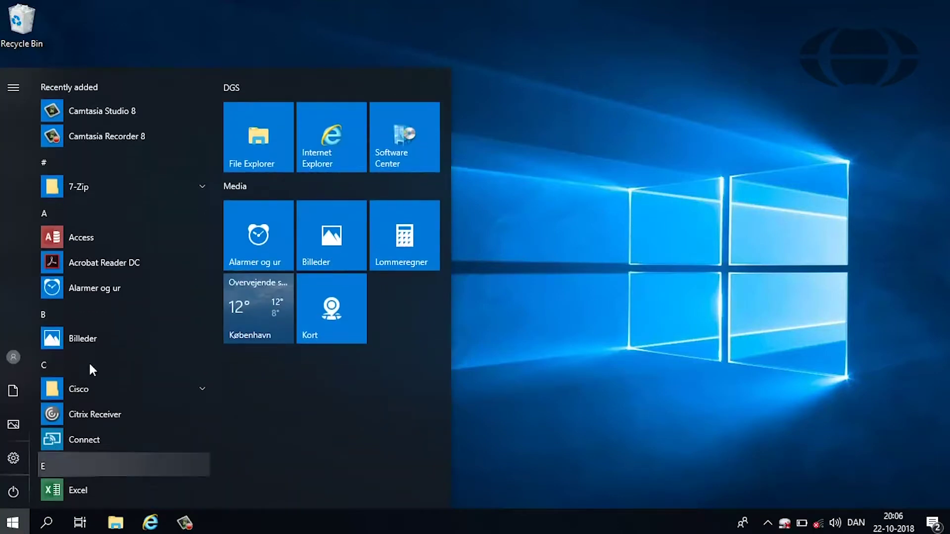
pyautogui.click(247, 138)
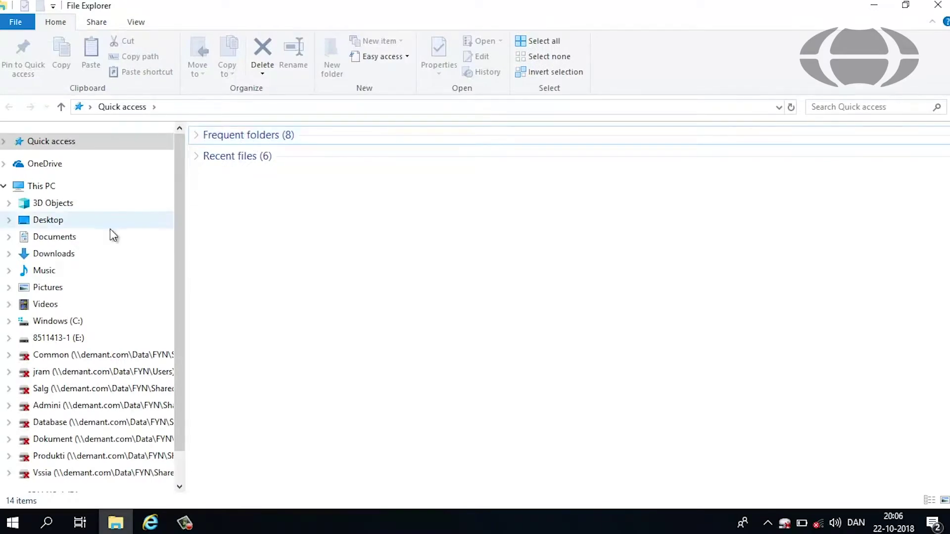
pyautogui.click(67, 340)
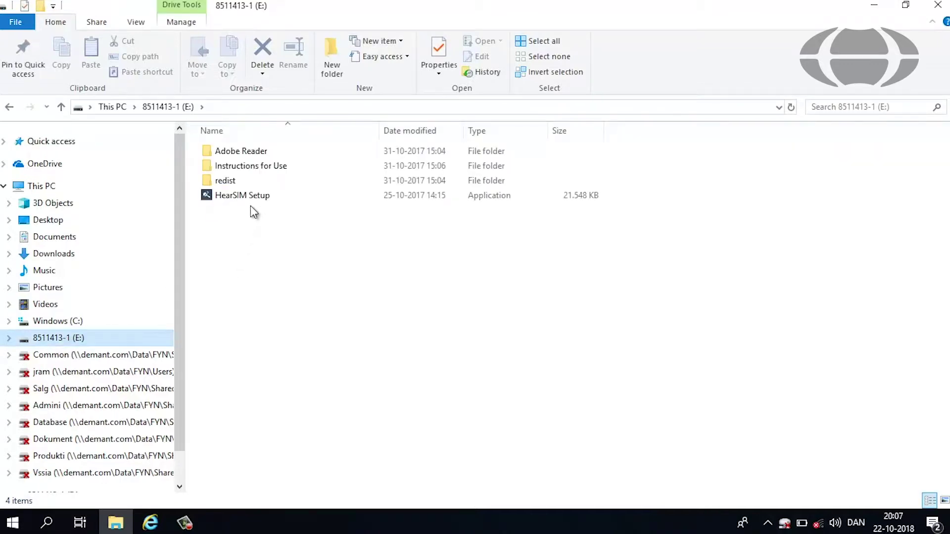
# - Run HearSIM Setup from the USB drive, accept the license, install, and close the installer
pyautogui.doubleClick(252, 199)
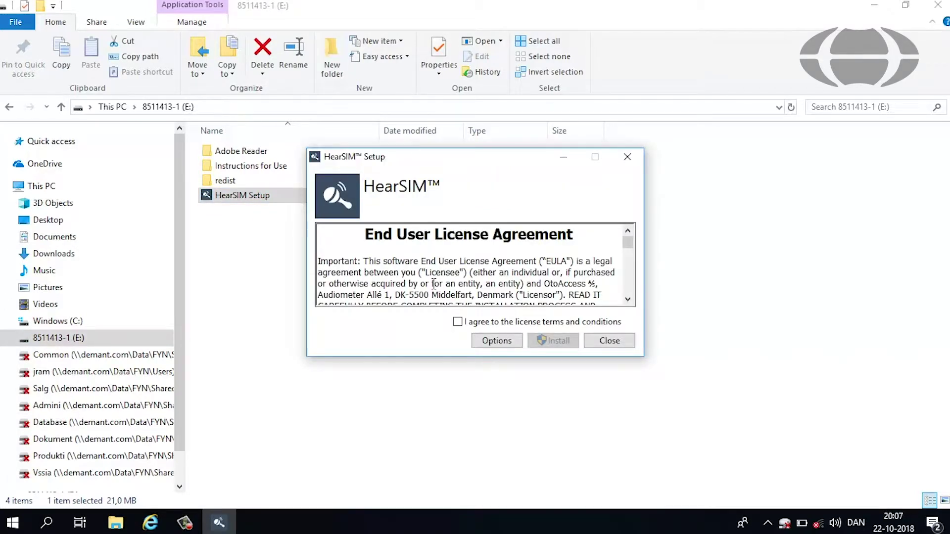
pyautogui.click(458, 322)
pyautogui.click(550, 340)
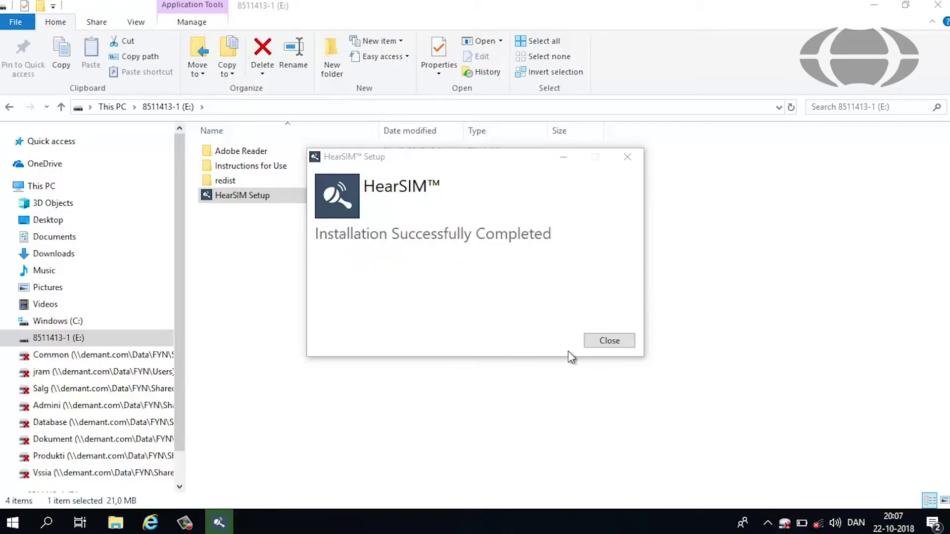
pyautogui.click(601, 343)
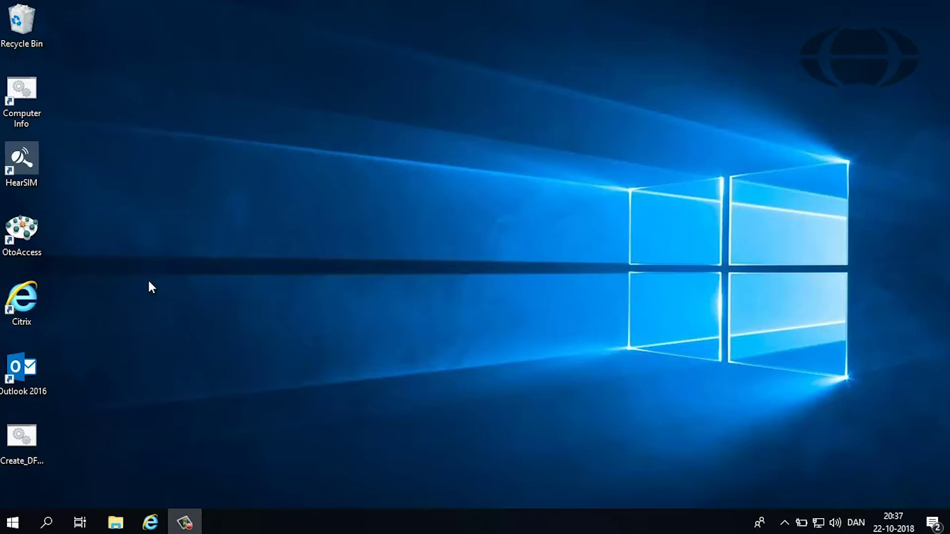
pyautogui.doubleClick(37, 165)
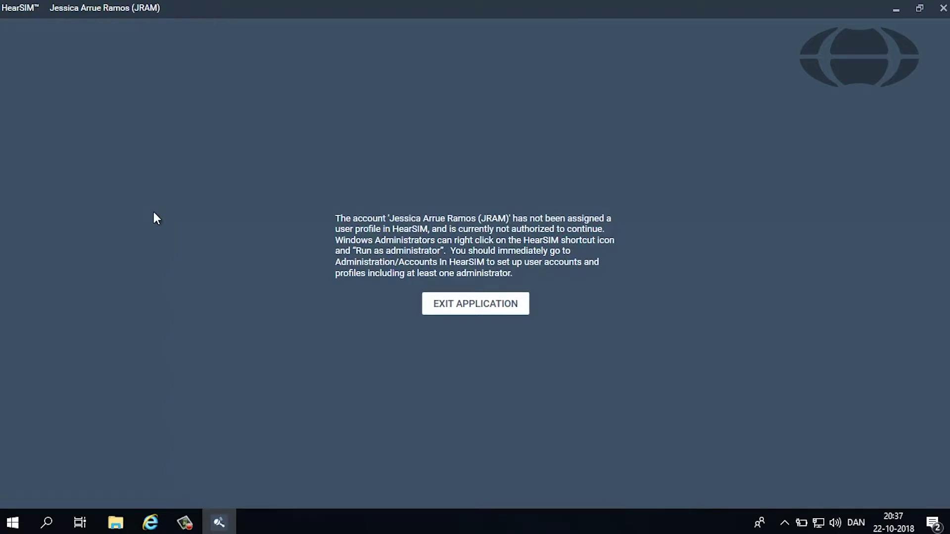
pyautogui.click(485, 310)
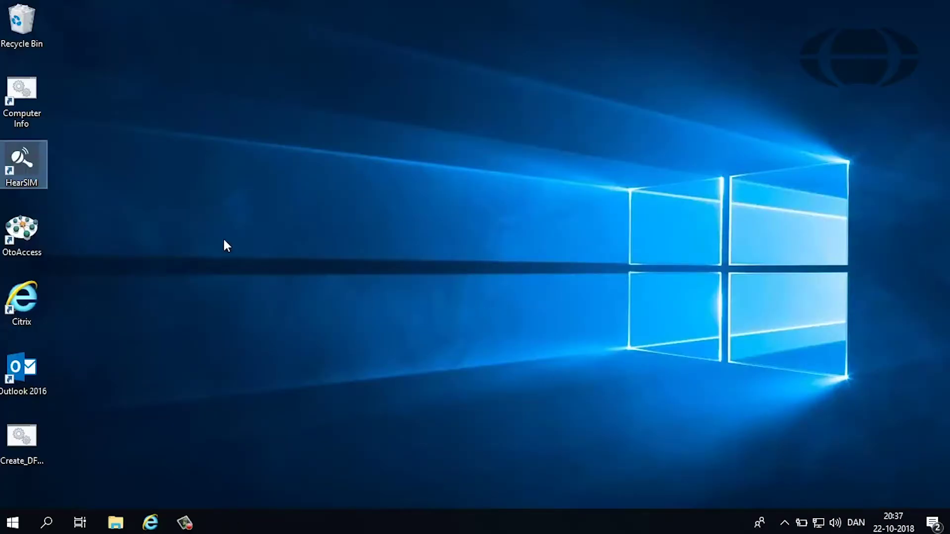
# - Launch HearSIM as administrator and go to the Administration Accounts tab
pyautogui.rightClick(31, 171)
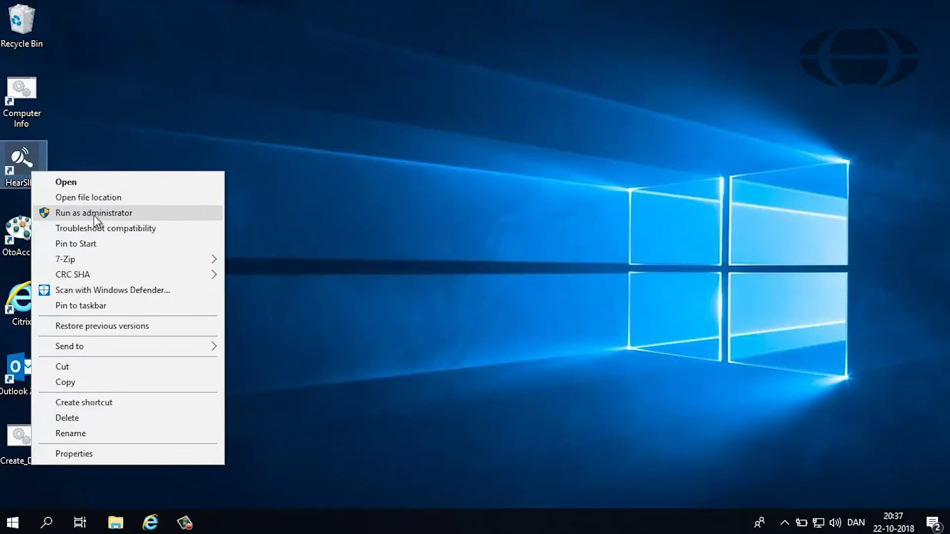
pyautogui.click(93, 215)
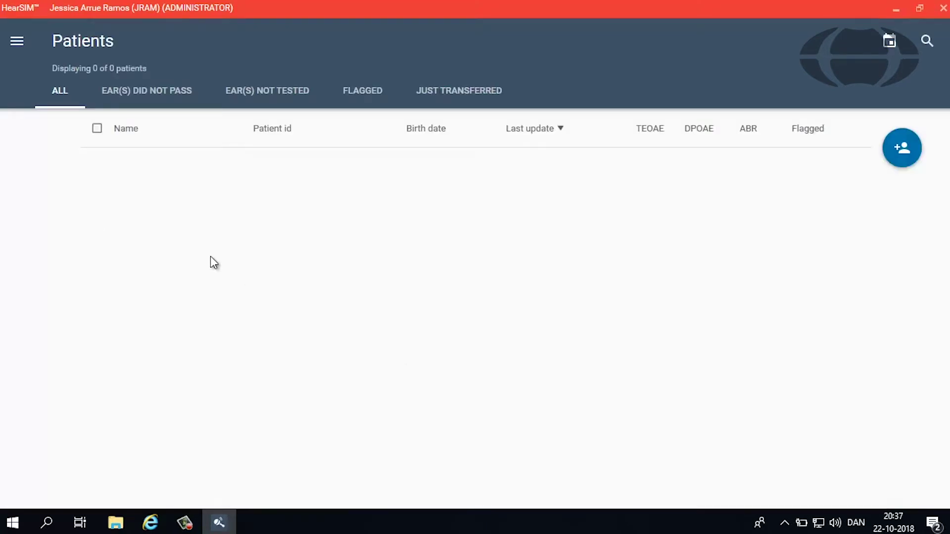
pyautogui.click(16, 41)
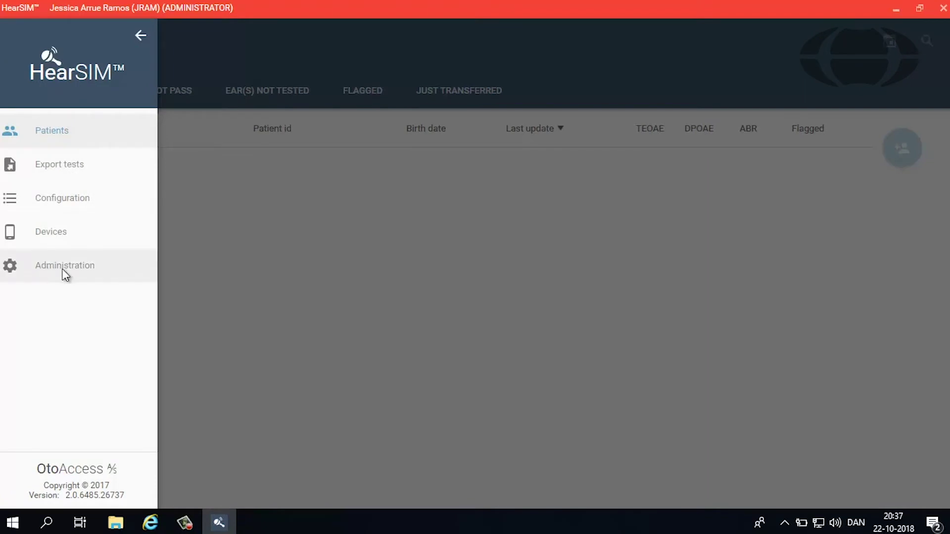
pyautogui.click(65, 272)
pyautogui.click(277, 93)
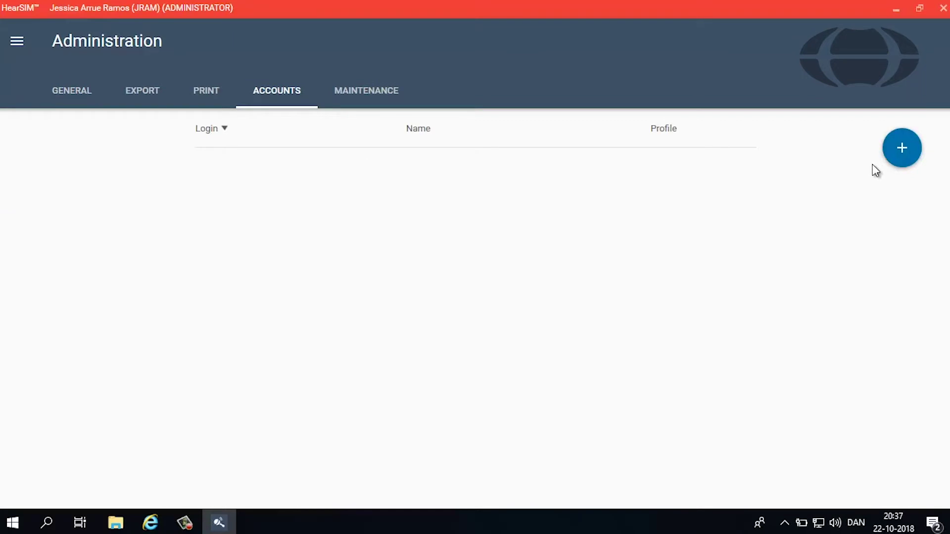
# - Add the current user's domain login as an account with the Administrator profile
pyautogui.click(899, 157)
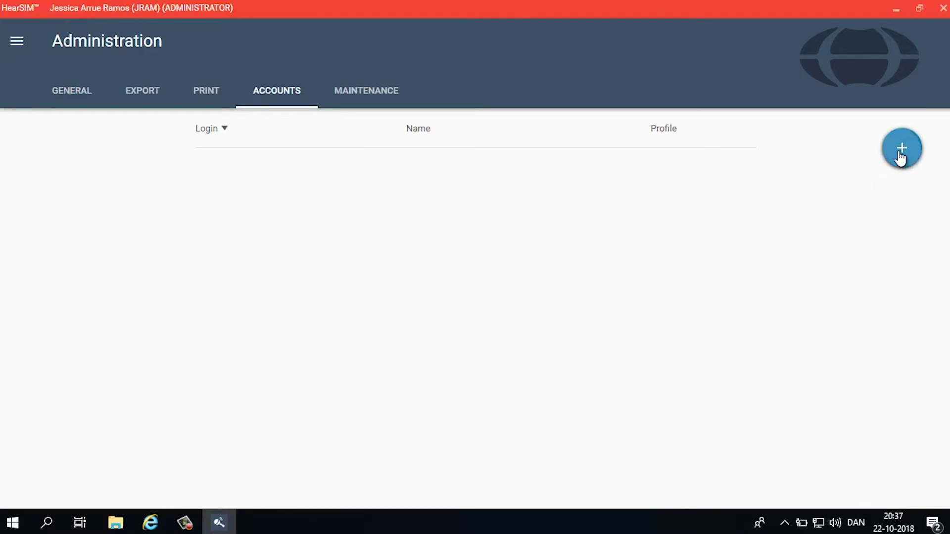
pyautogui.write('jra')
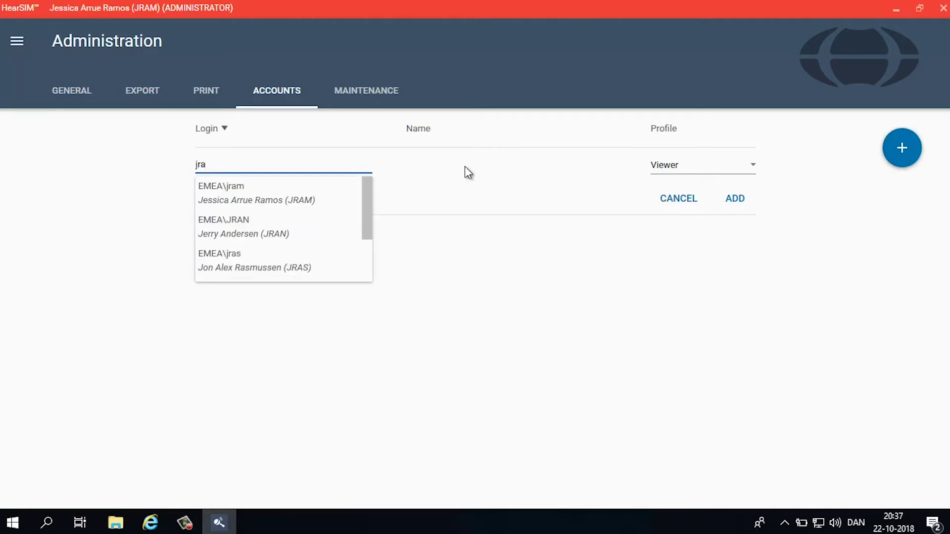
pyautogui.click(283, 194)
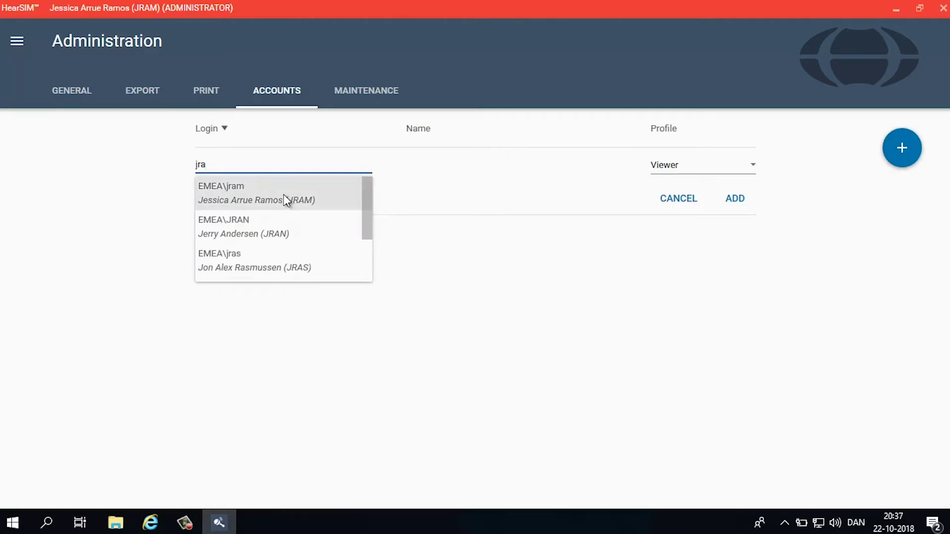
pyautogui.click(753, 167)
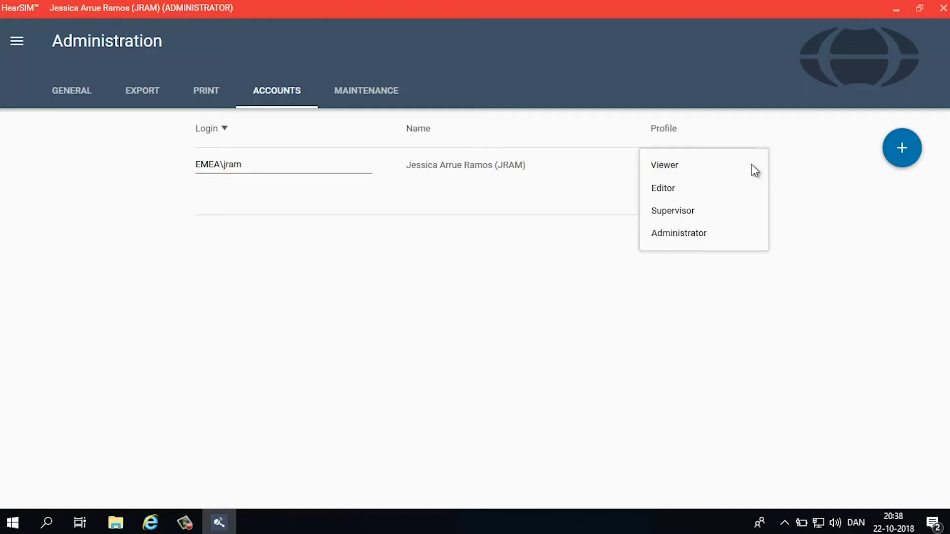
pyautogui.click(677, 236)
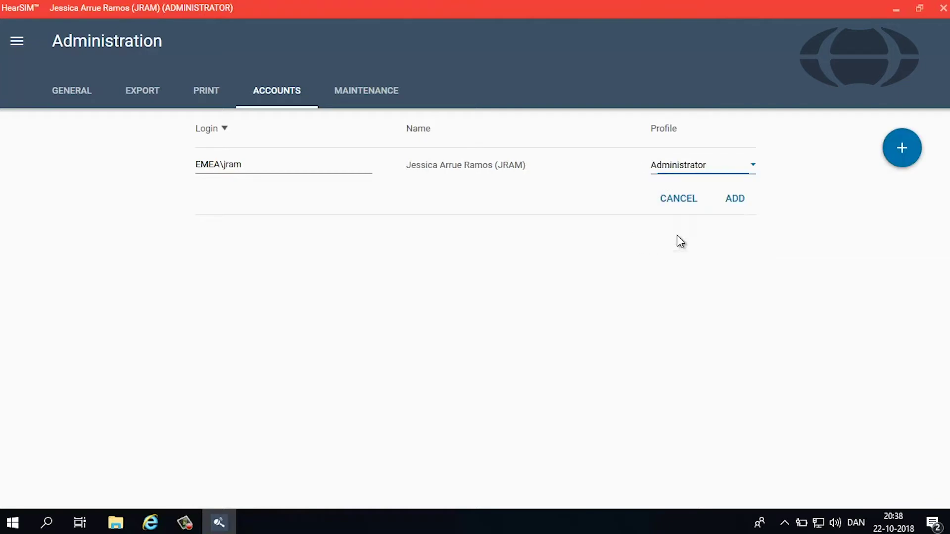
pyautogui.click(732, 199)
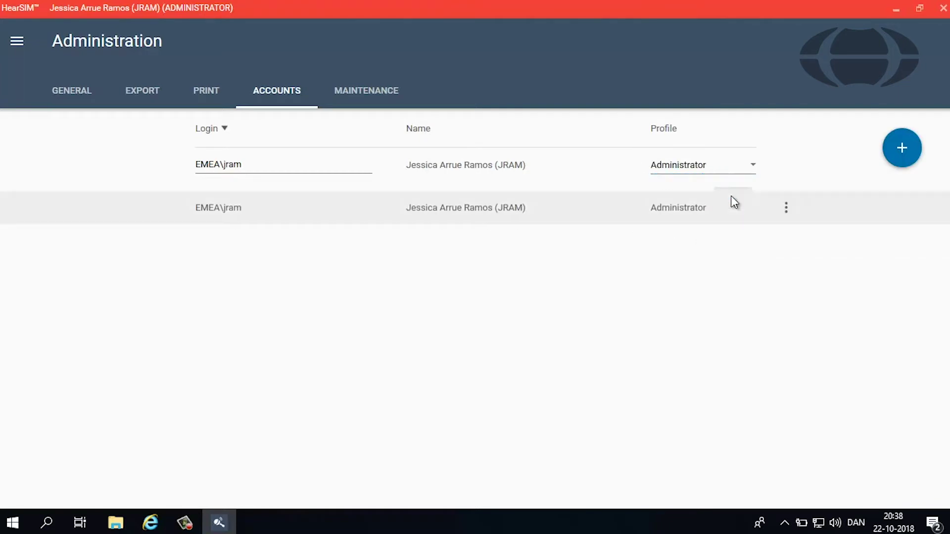
# - Add a second domain account with the Supervisor profile, then remove it from the list
pyautogui.click(902, 153)
pyautogui.write('mba')
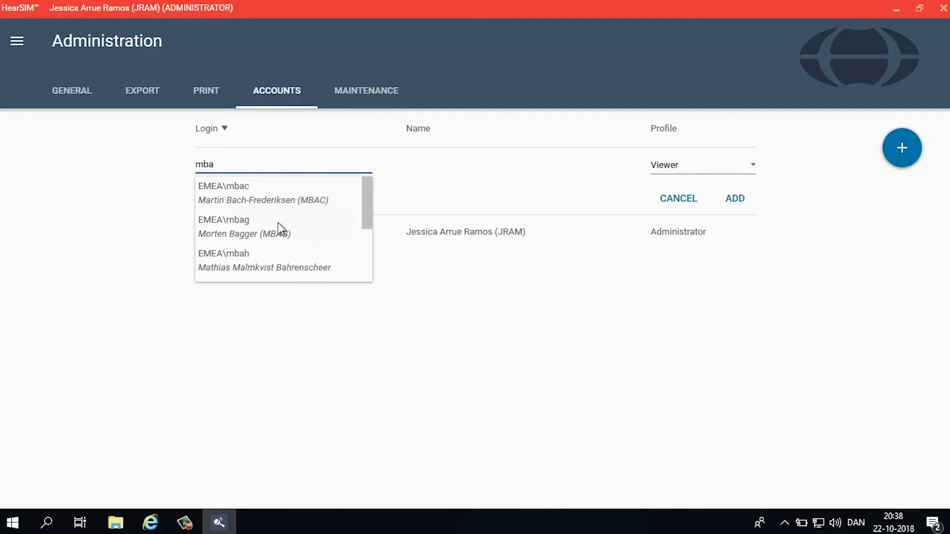
pyautogui.click(277, 226)
pyautogui.click(753, 167)
pyautogui.click(723, 207)
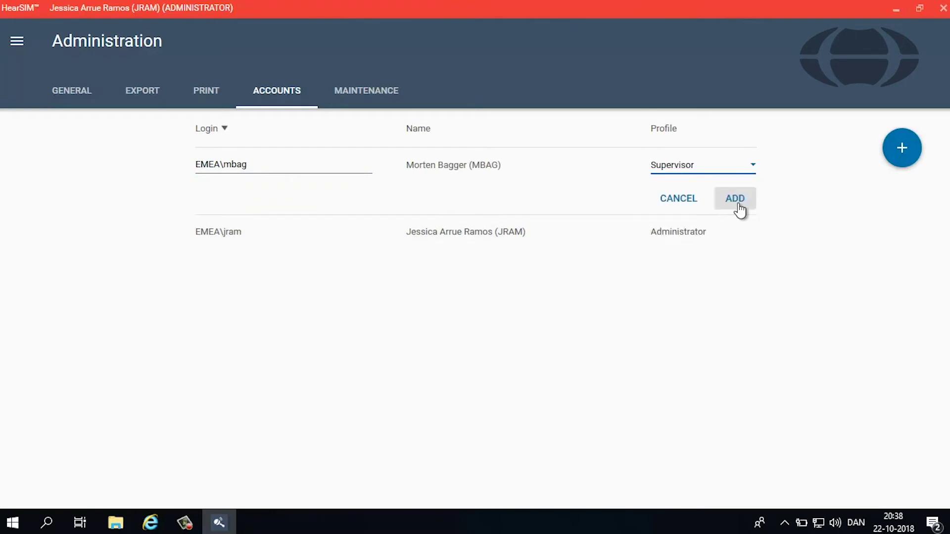
pyautogui.click(740, 210)
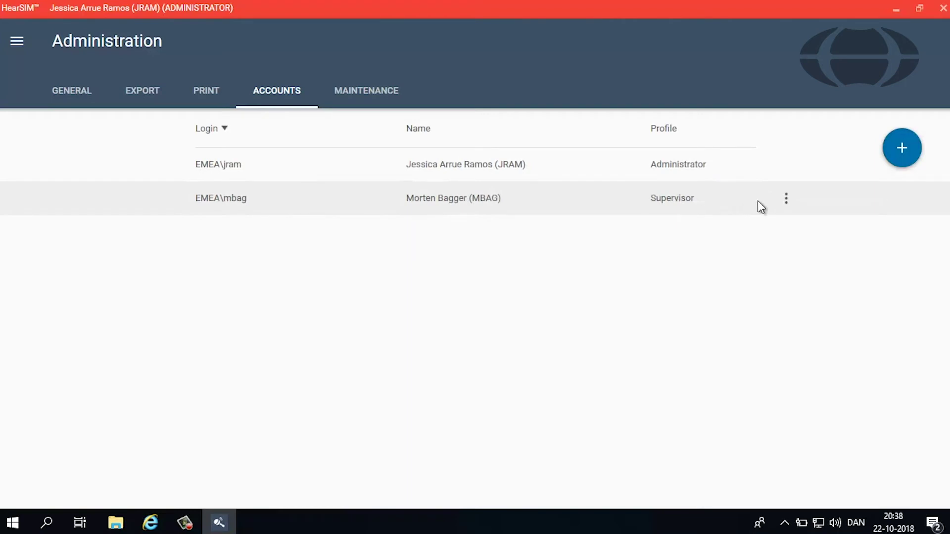
pyautogui.click(786, 199)
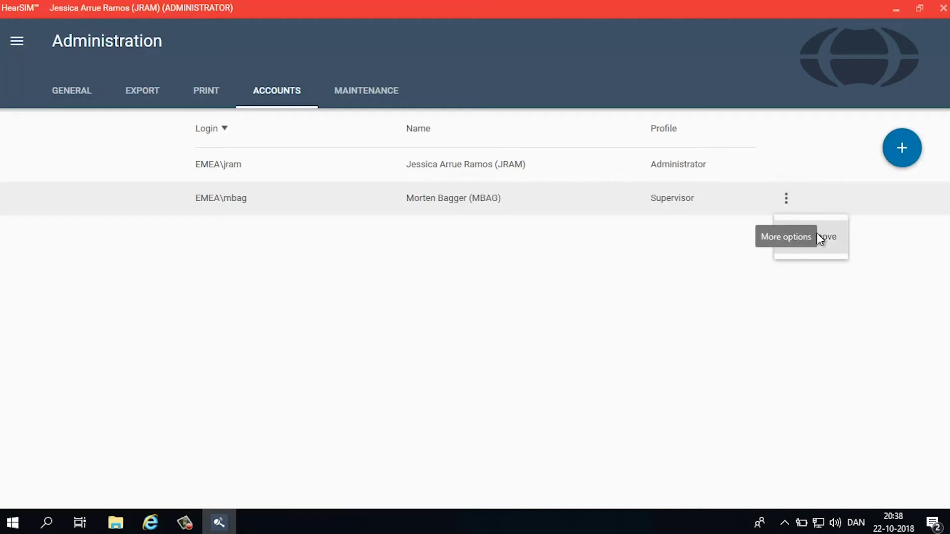
pyautogui.click(816, 233)
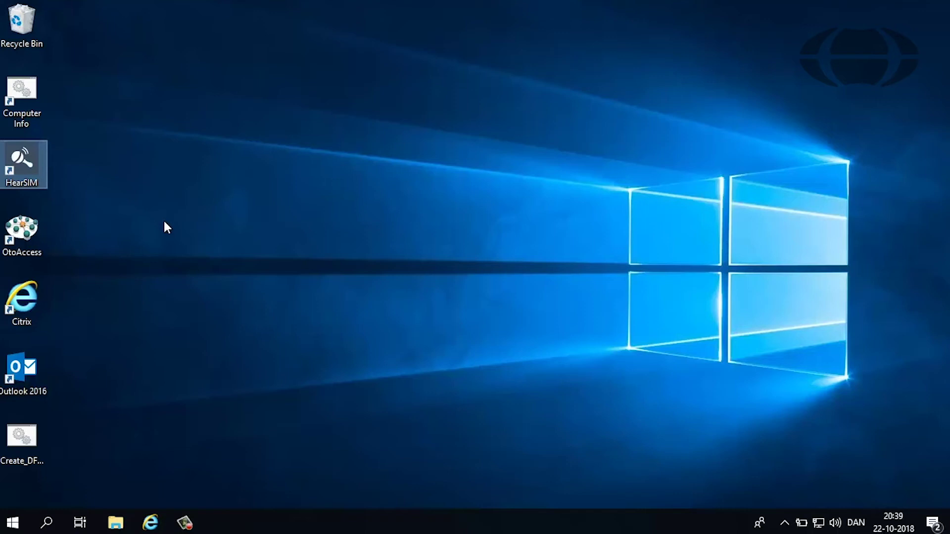
# - Relaunch HearSIM from the desktop shortcut and confirm the device indicator shows Device connected
pyautogui.doubleClick(29, 165)
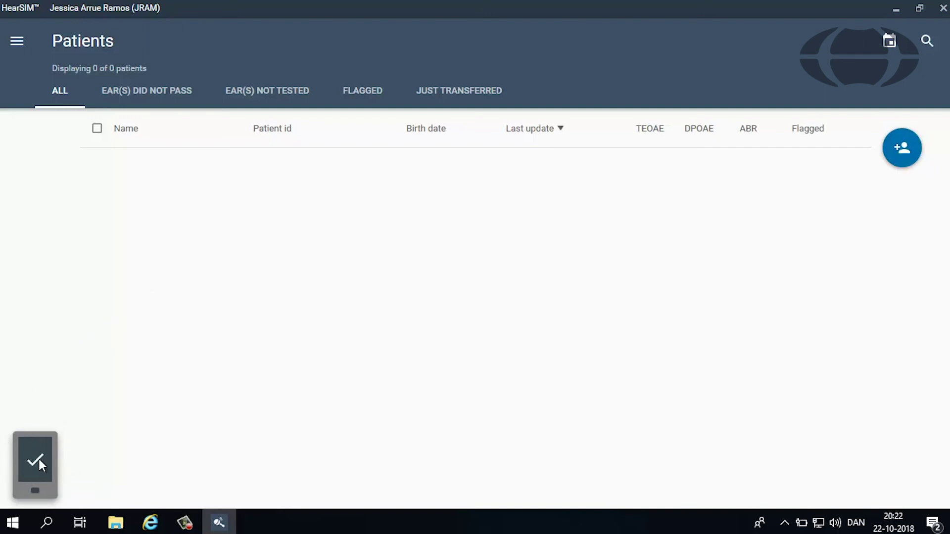
pyautogui.moveTo(39, 460)
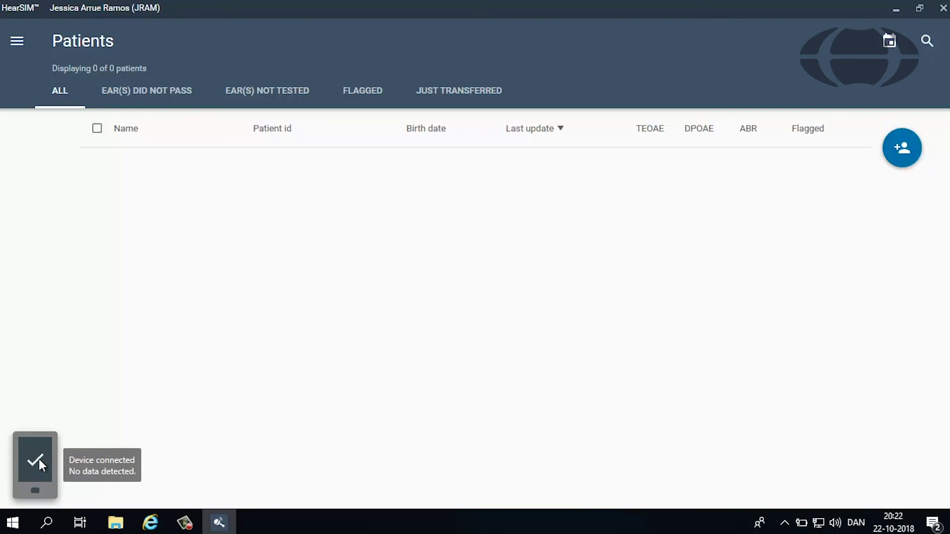